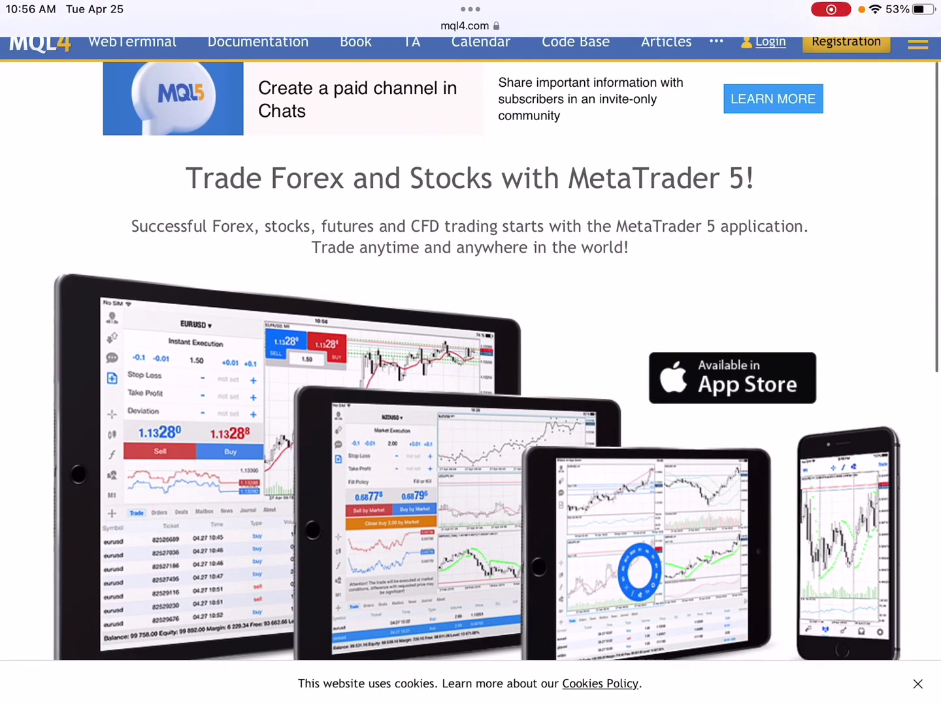
scroll(470, 342, down, 2)
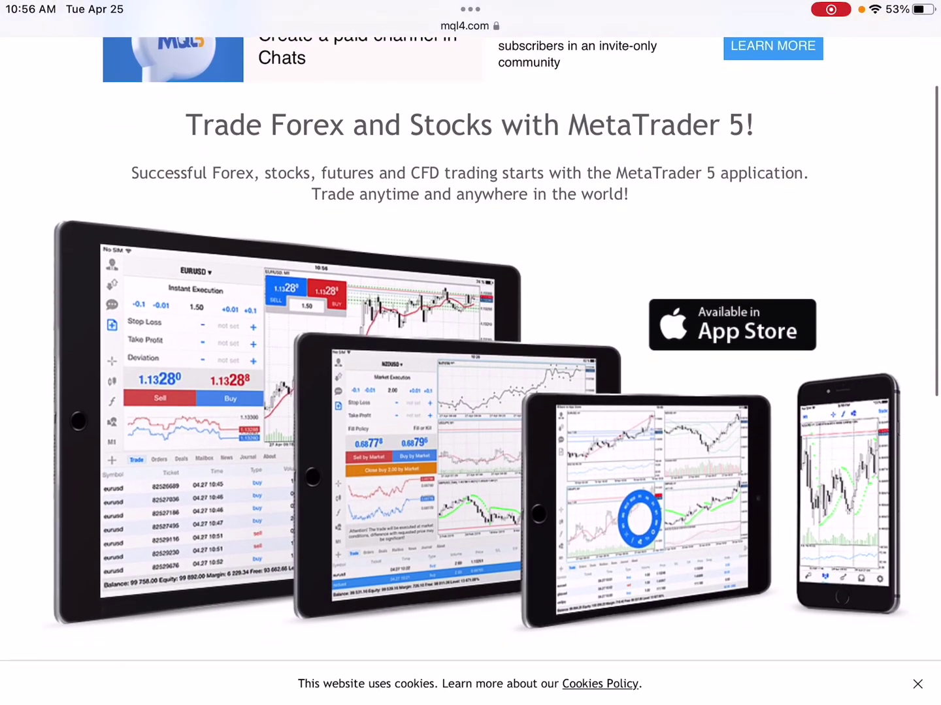
scroll(470, 353, down, 2)
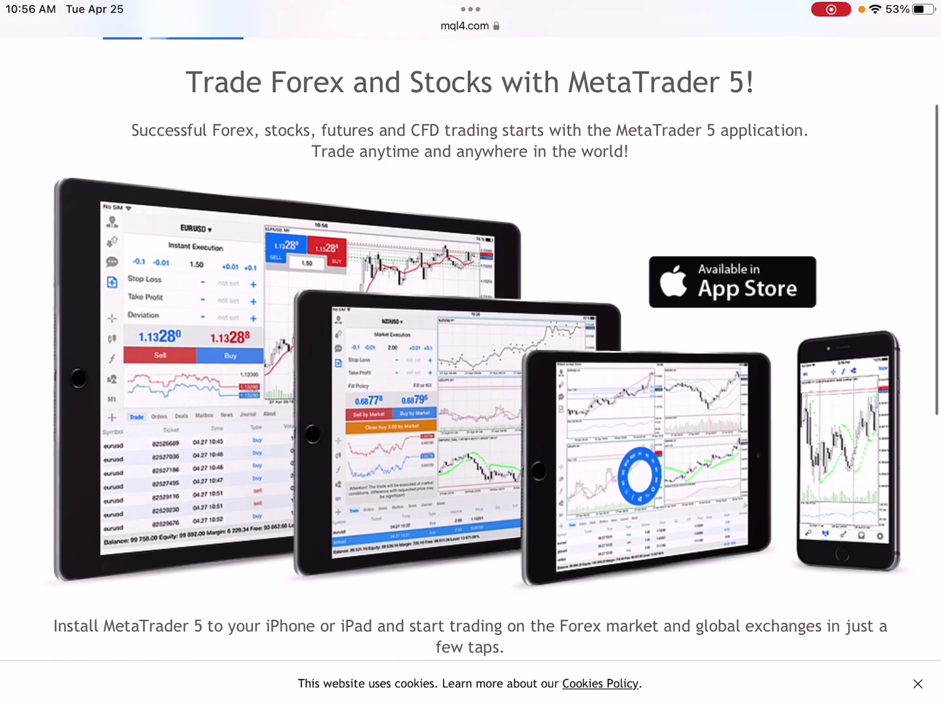
scroll(471, 353, down, 1)
scroll(470, 353, down, 1)
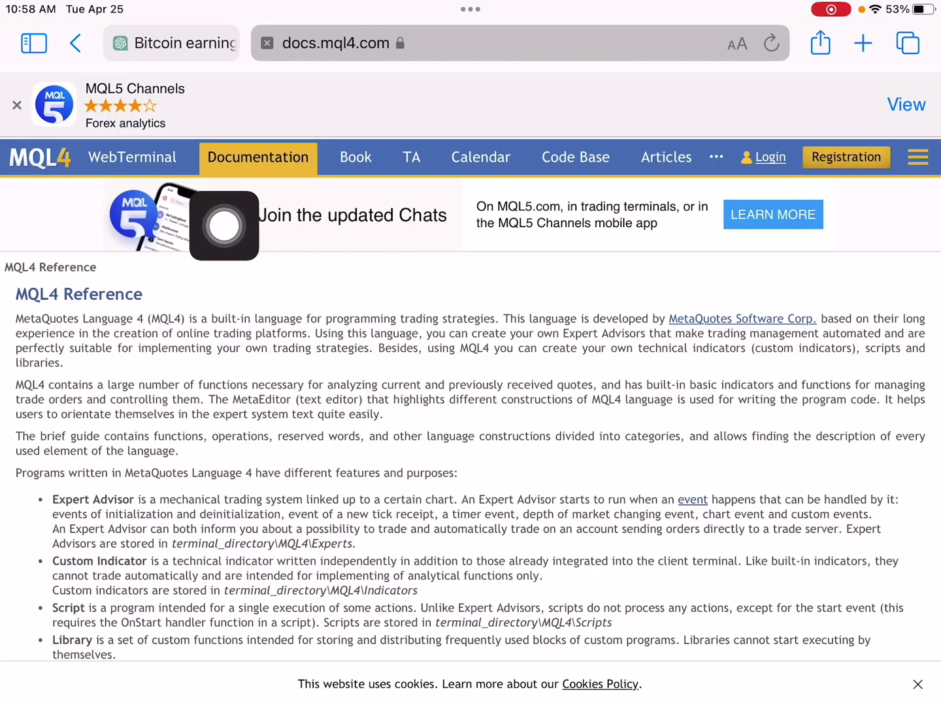
Scroll the MQL4 Reference page to the topic links from MQL5 features to List of MQL4 Constants
drag(224, 225, 37, 337)
scroll(470, 441, down, 1)
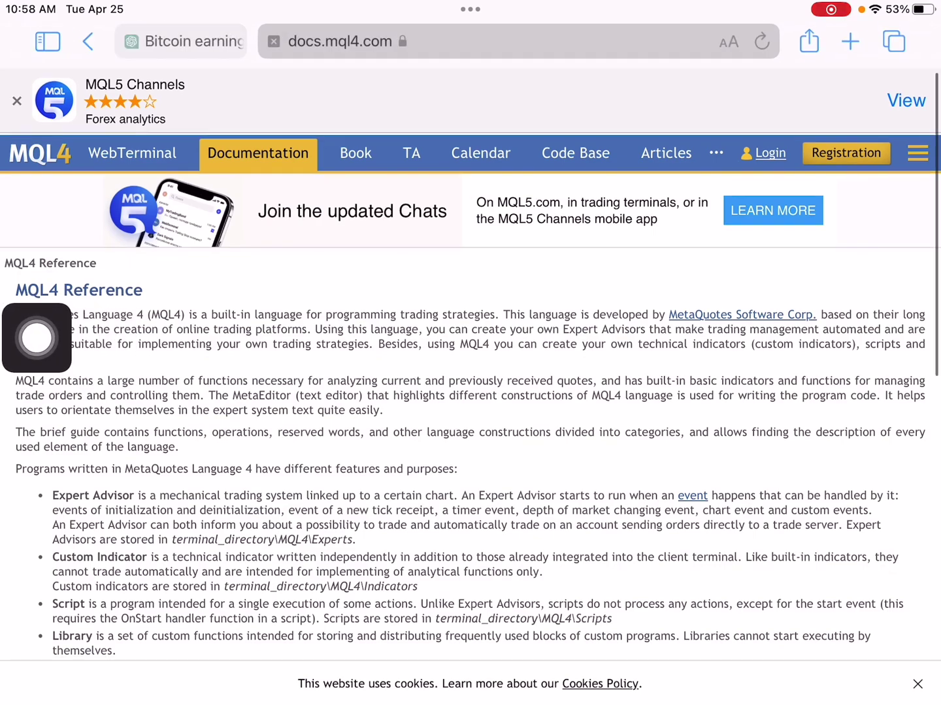
scroll(471, 441, down, 10)
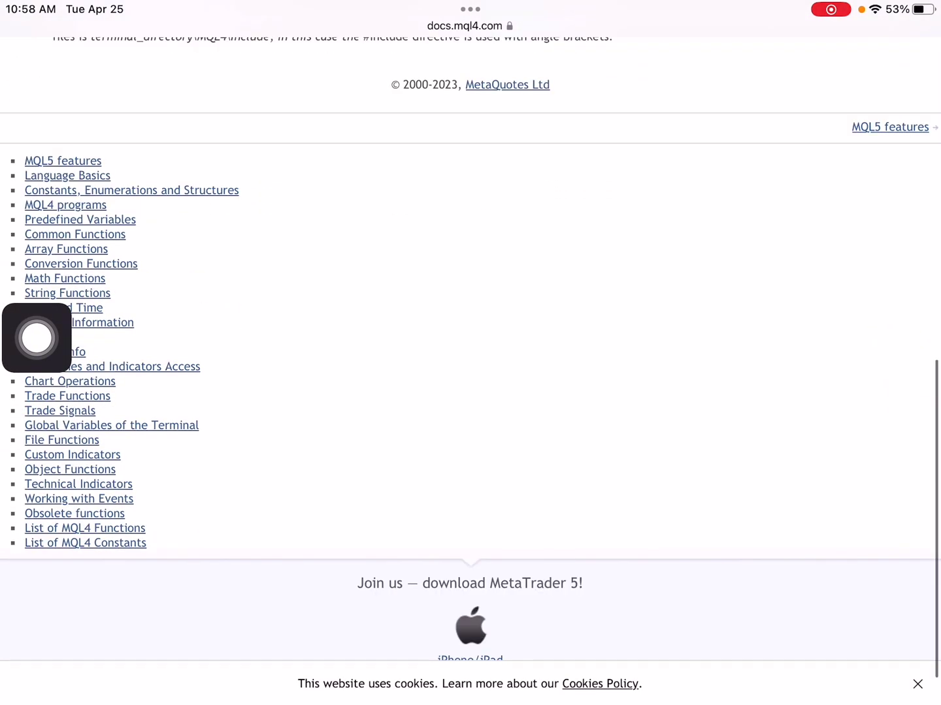
mouse_move(36, 338)
mouse_down()
mouse_move(422, 87)
mouse_move(403, 166)
mouse_up()
scroll(375, 245, up, 3)
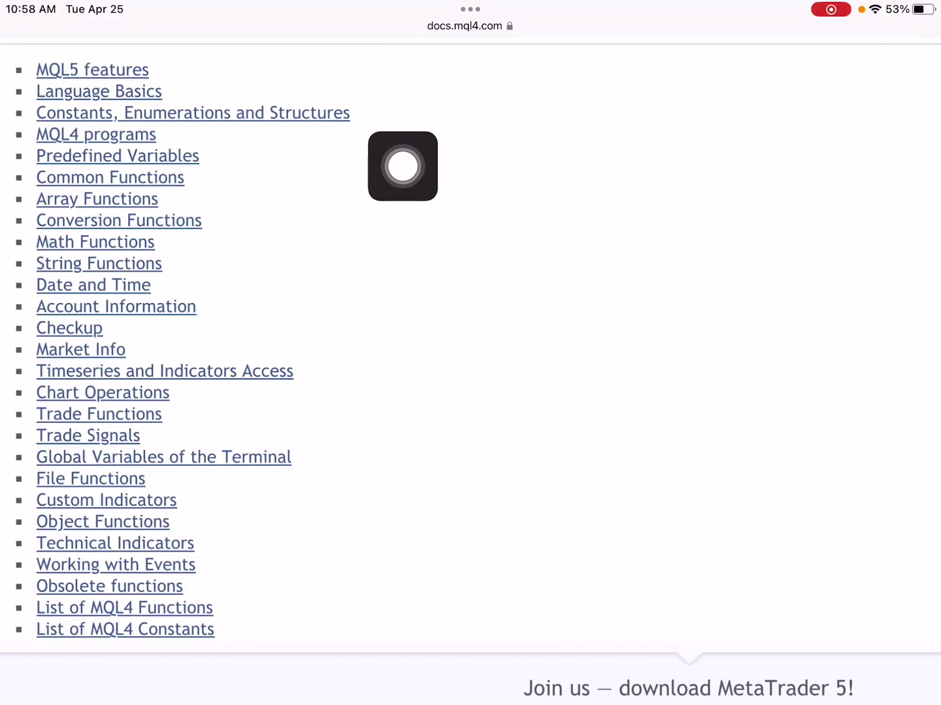
mouse_move(402, 166)
mouse_down()
mouse_move(309, 316)
mouse_move(355, 481)
mouse_up()
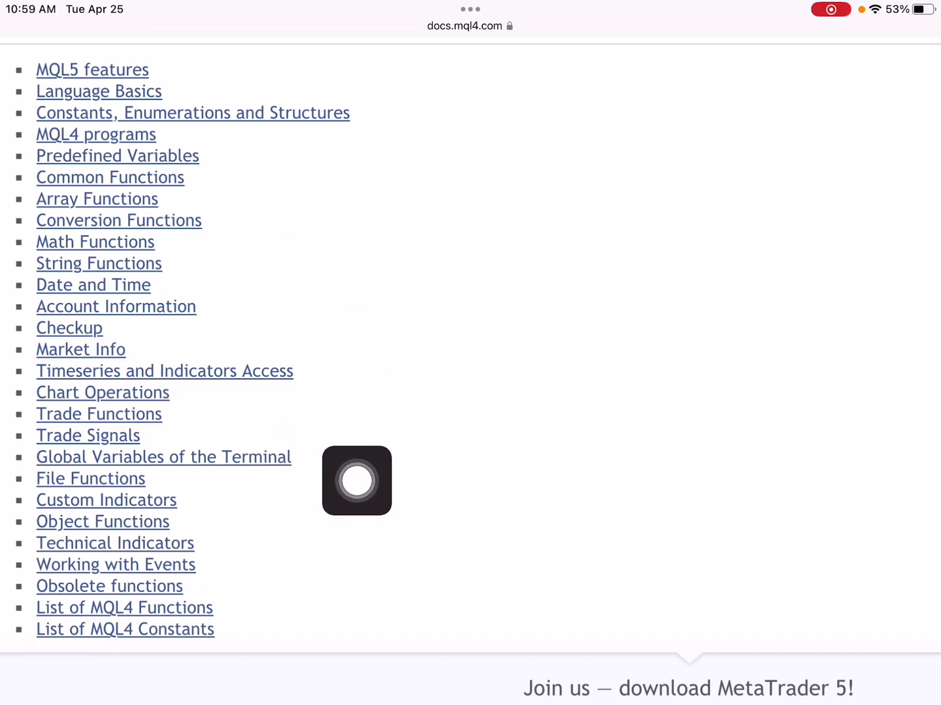
mouse_move(357, 480)
mouse_down()
mouse_move(269, 617)
mouse_move(290, 468)
mouse_move(345, 331)
mouse_move(286, 260)
mouse_move(368, 191)
mouse_move(422, 95)
mouse_up()
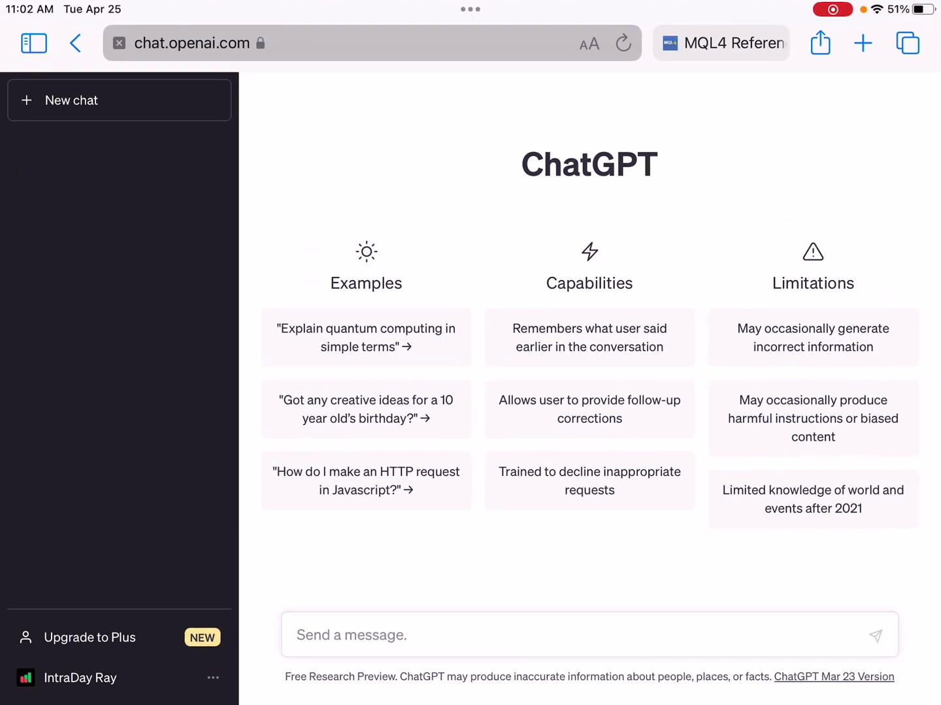
scroll(470, 353, up, 3)
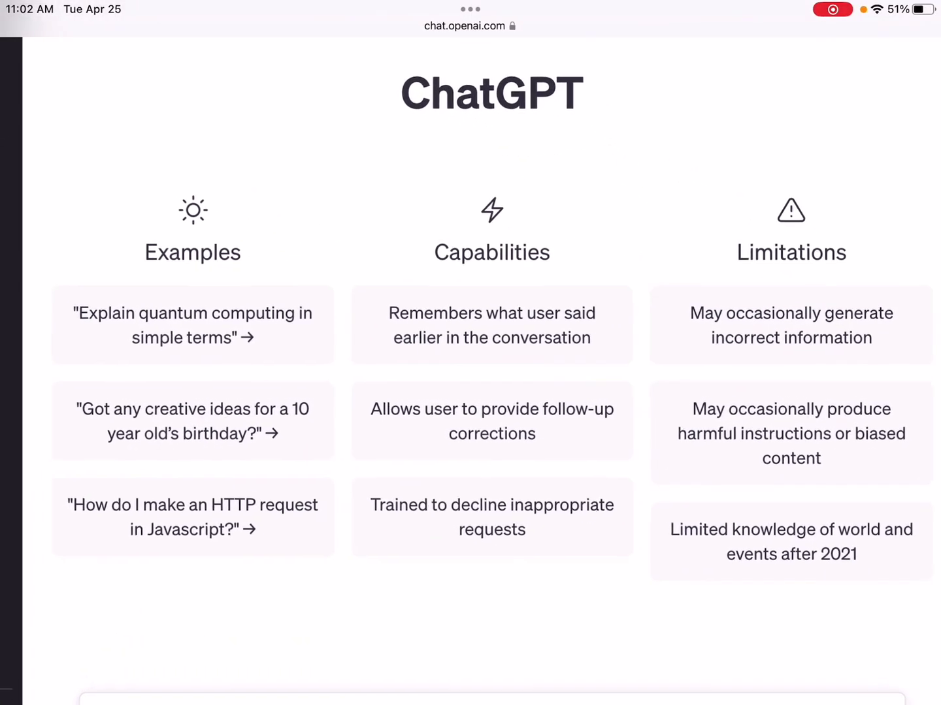
Switch to the chat.openai.com tab showing a fresh ChatGPT chat
click(170, 375)
scroll(470, 353, up, 1)
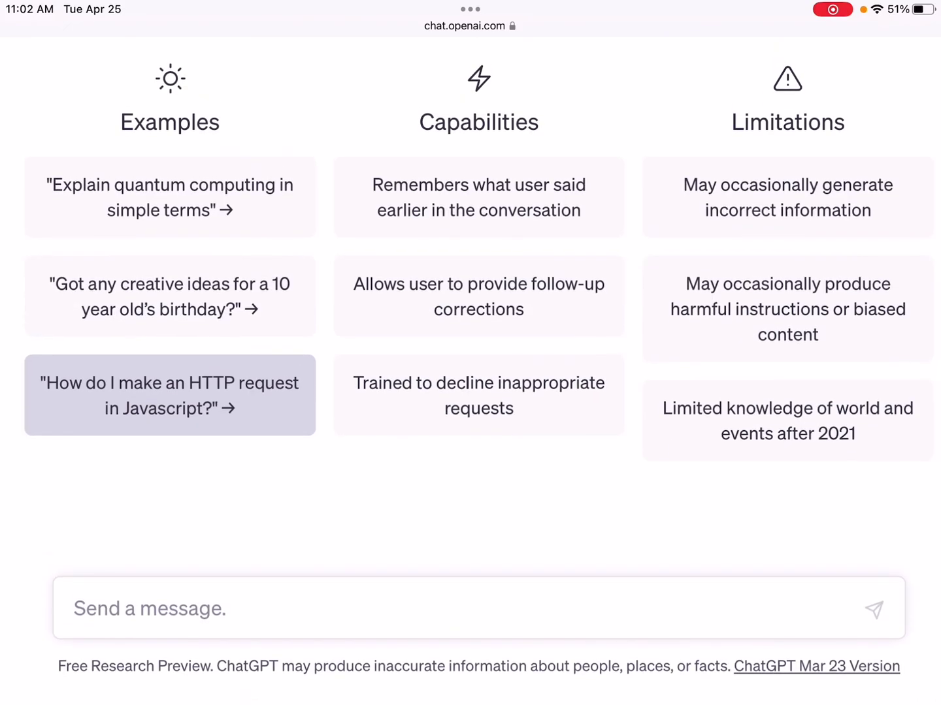
Enter 'Can you create a MQL4 strategy, using the nine moving average in the 20 moving average' in the message box
click(471, 609)
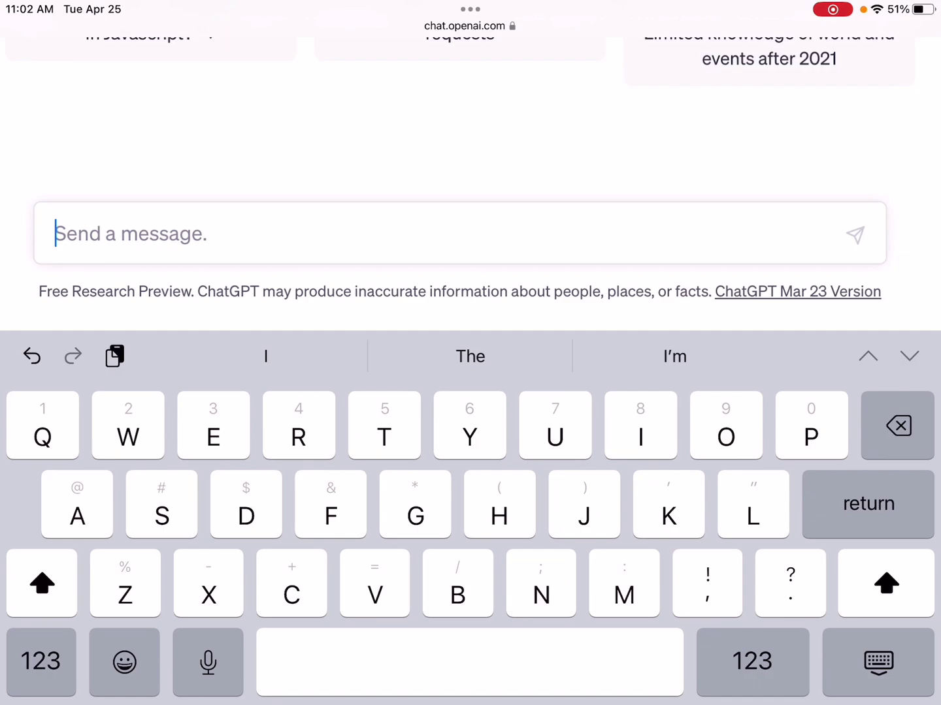
text(Can you create a MQL4 strategy, using the nine moving average in the 20 moving)
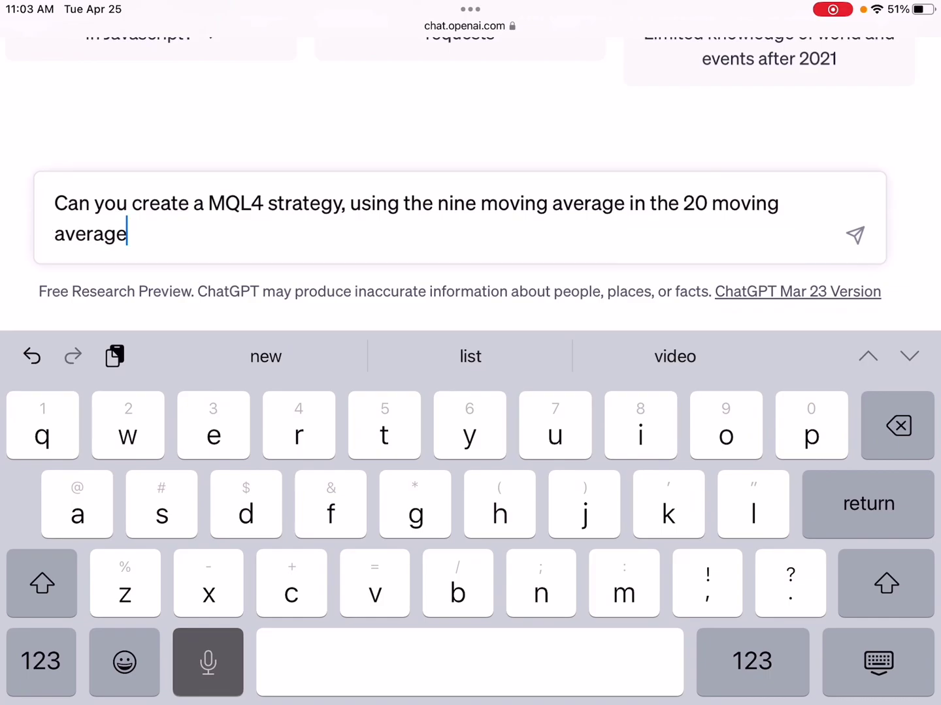
Send the 9/20 moving-average strategy request and let ChatGPT generate the MQL4 code reply
key(Return)
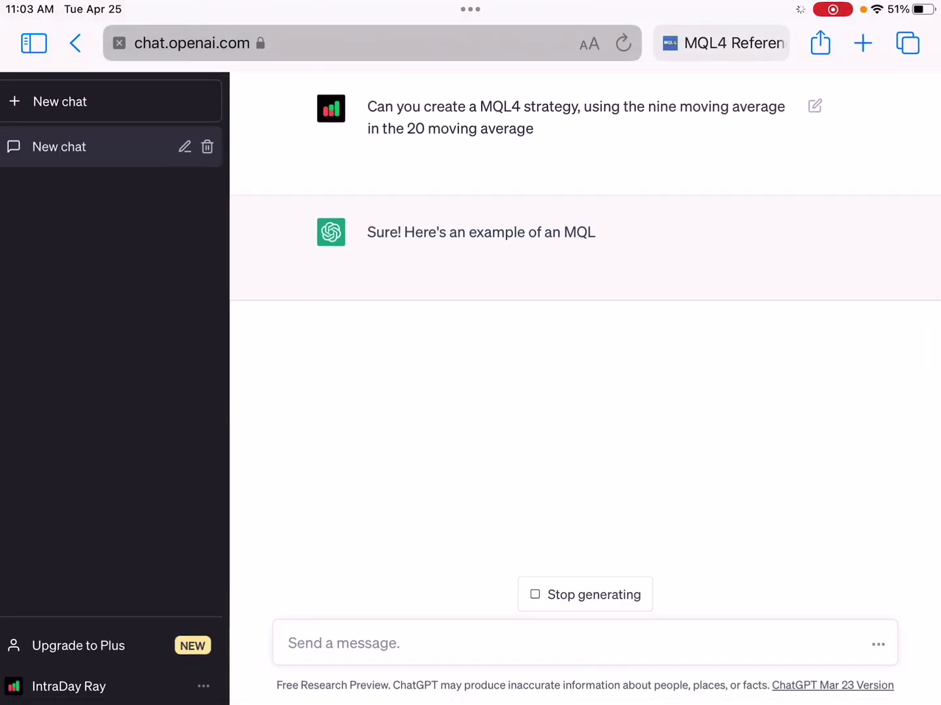
scroll(588, 331, up, 3)
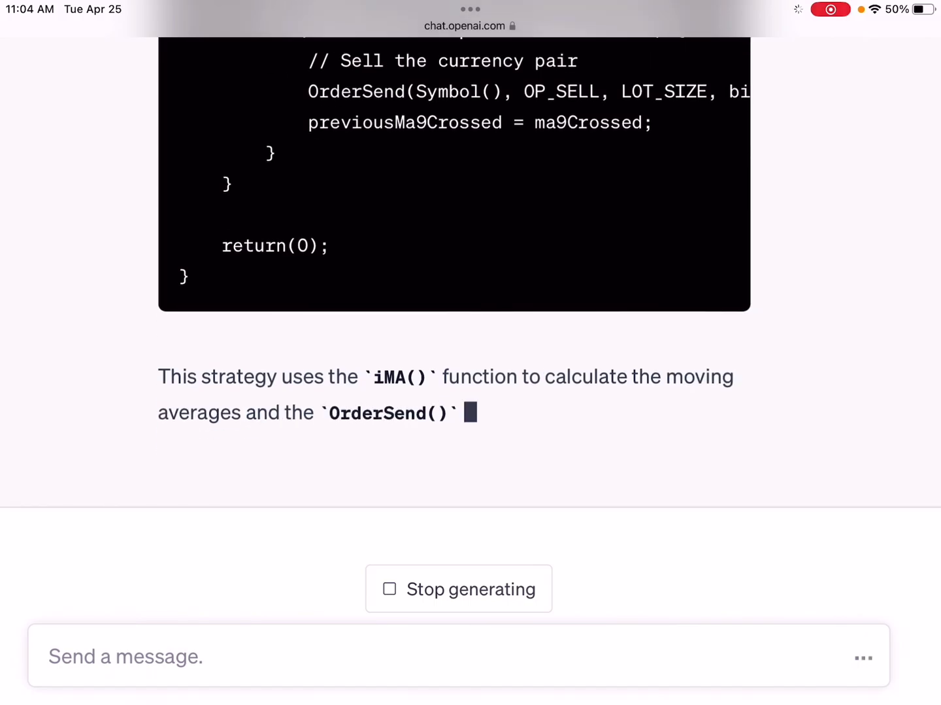
scroll(378, 367, up, 5)
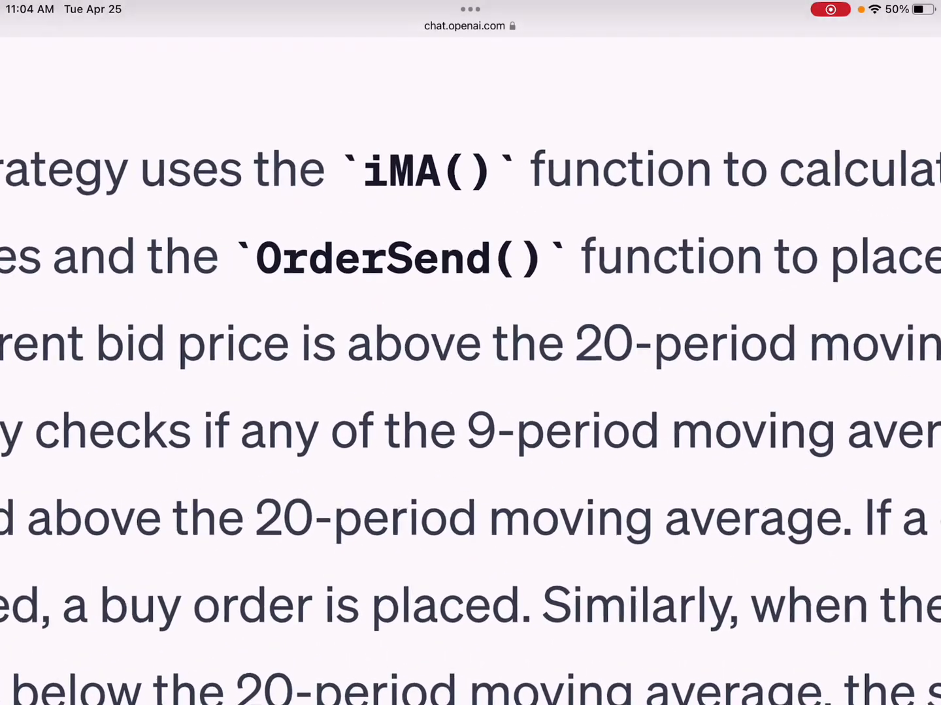
scroll(470, 368, down, 1)
Select OrderSend() in the explanation and copy ChatGPT's MQL4 code block
double_click(404, 251)
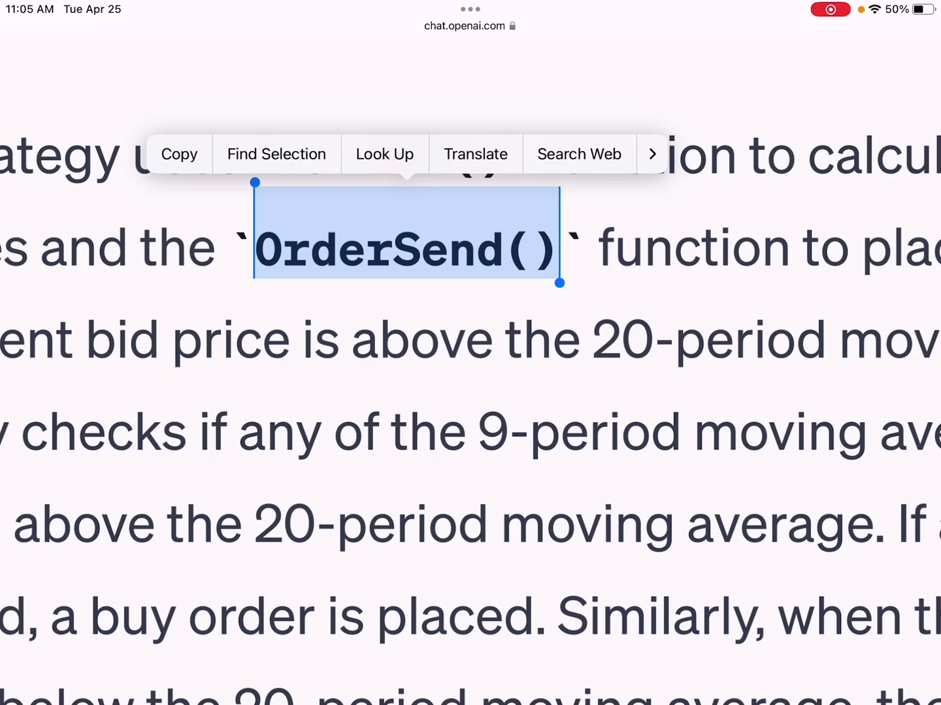
scroll(471, 352, down, 5)
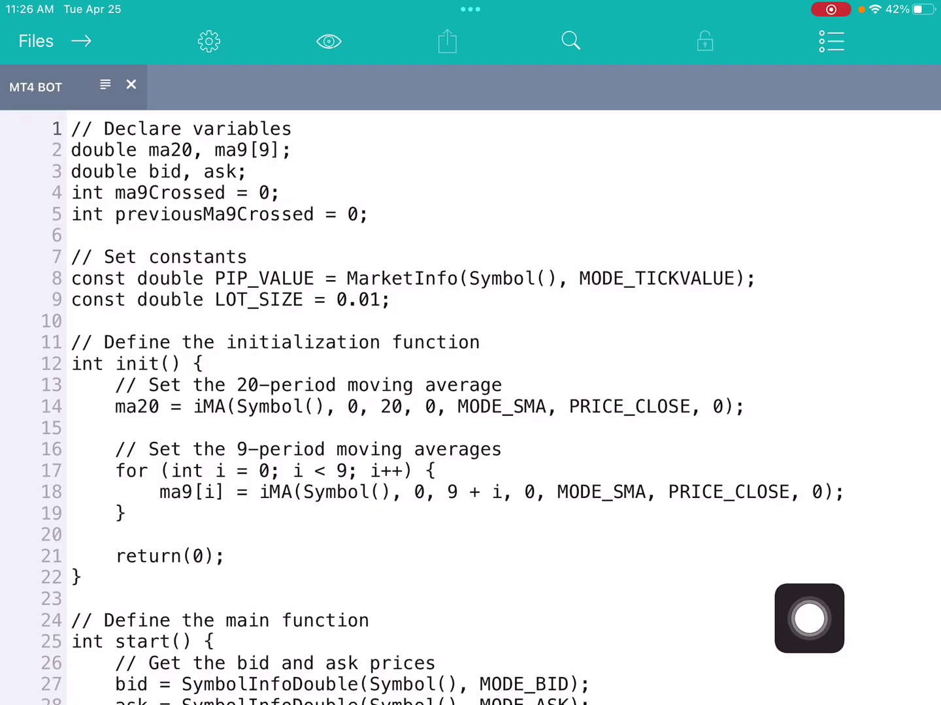
Switch from Safari to the code editor's MT4 BOT file holding the pasted strategy code
mouse_move(807, 617)
mouse_down()
mouse_move(553, 176)
mouse_move(108, 228)
mouse_move(79, 266)
mouse_move(252, 86)
mouse_move(379, 267)
mouse_move(116, 255)
mouse_move(93, 380)
mouse_move(105, 434)
mouse_move(464, 436)
mouse_move(398, 462)
mouse_move(162, 493)
mouse_move(502, 491)
mouse_move(559, 552)
mouse_up()
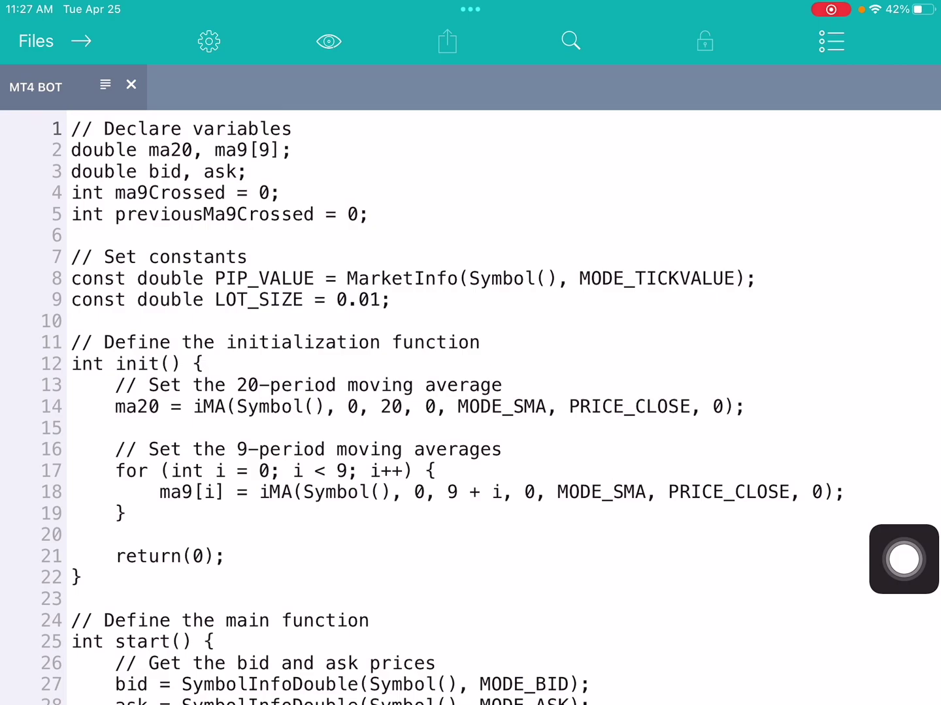
scroll(470, 408, down, 4)
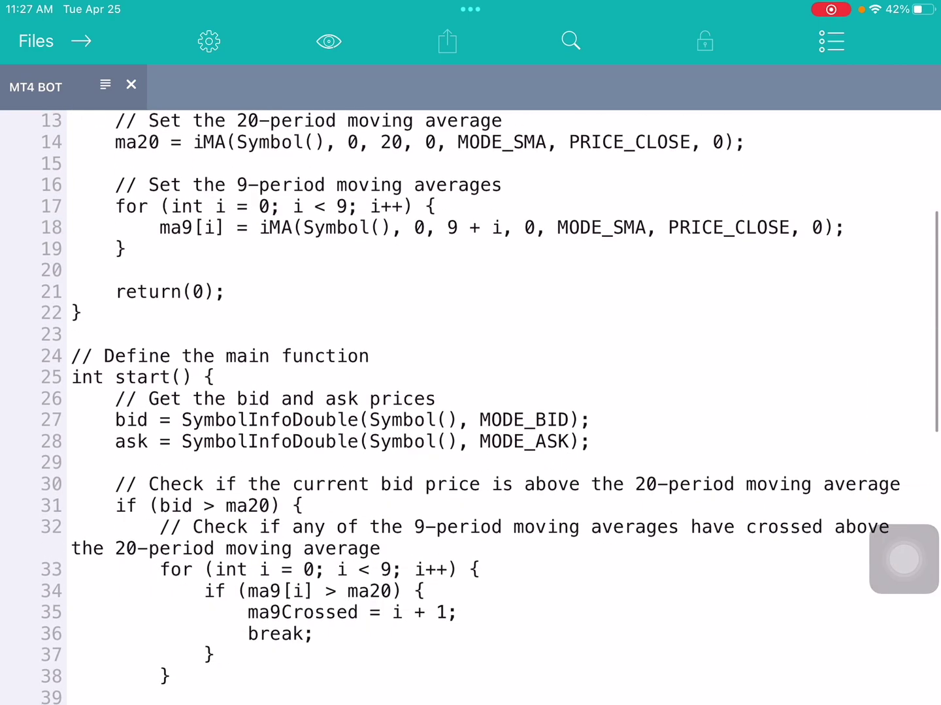
scroll(471, 408, down, 1)
scroll(471, 408, down, 2)
scroll(471, 409, down, 3)
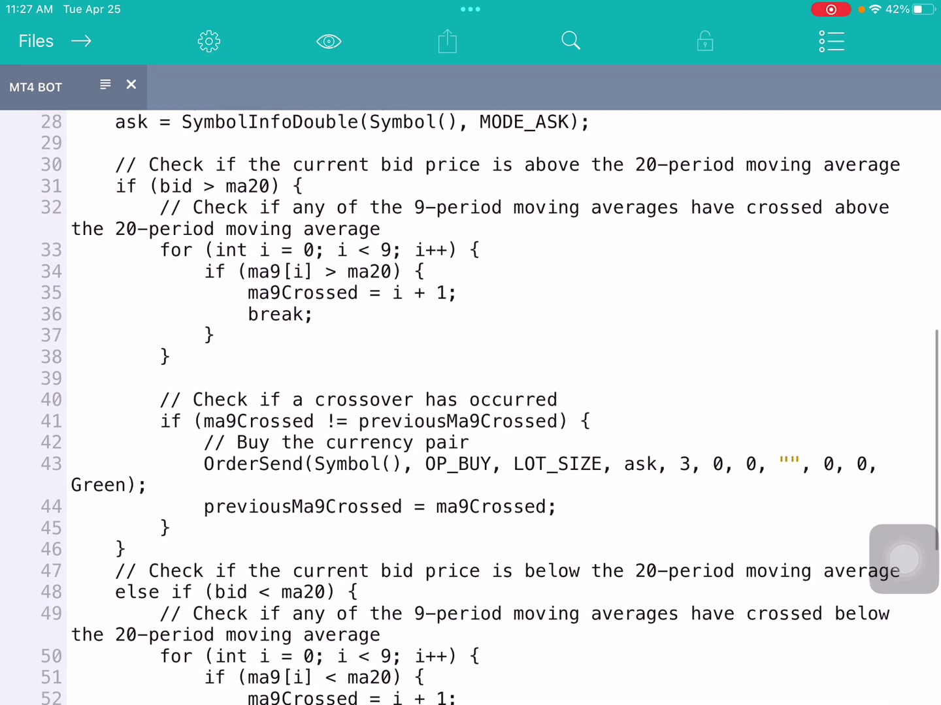
scroll(470, 408, down, 2)
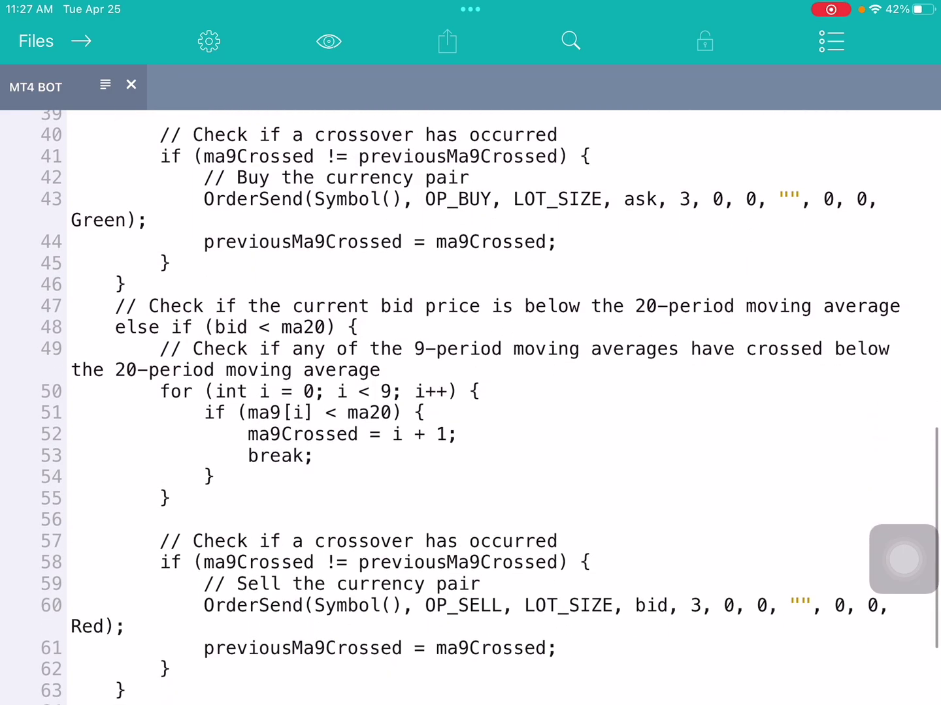
scroll(470, 408, down, 2)
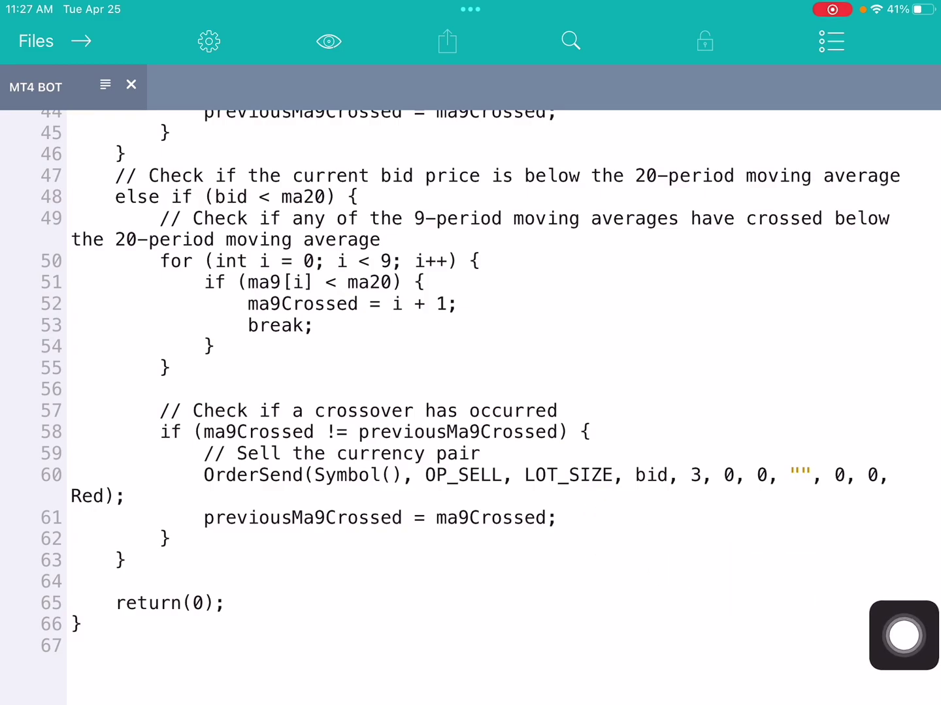
scroll(470, 404, up, 3)
scroll(470, 404, up, 2)
scroll(470, 404, up, 2)
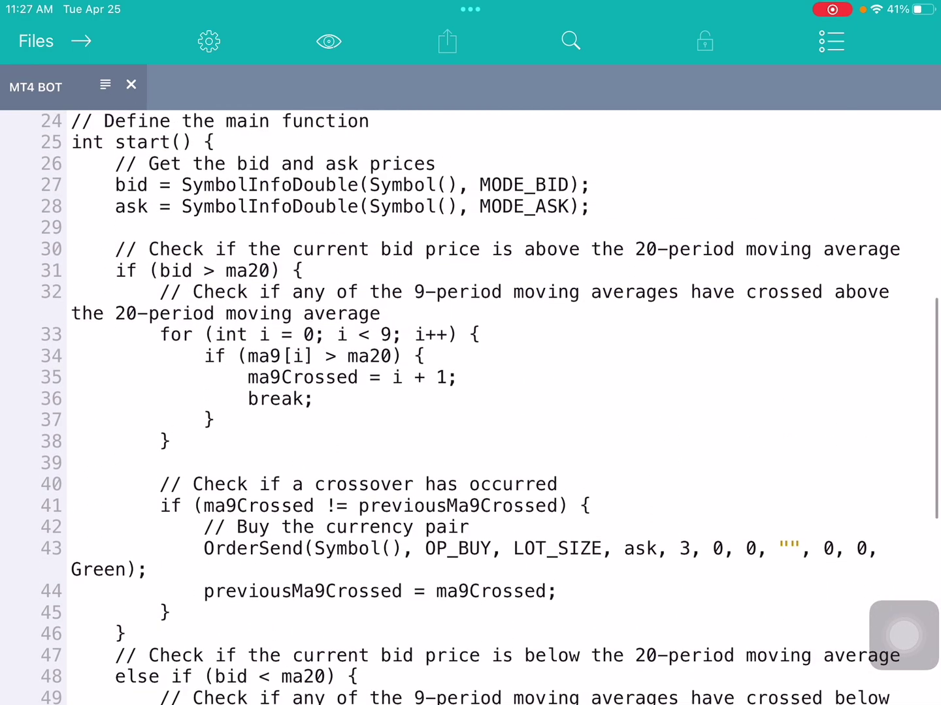
scroll(470, 404, up, 3)
scroll(470, 404, up, 3)
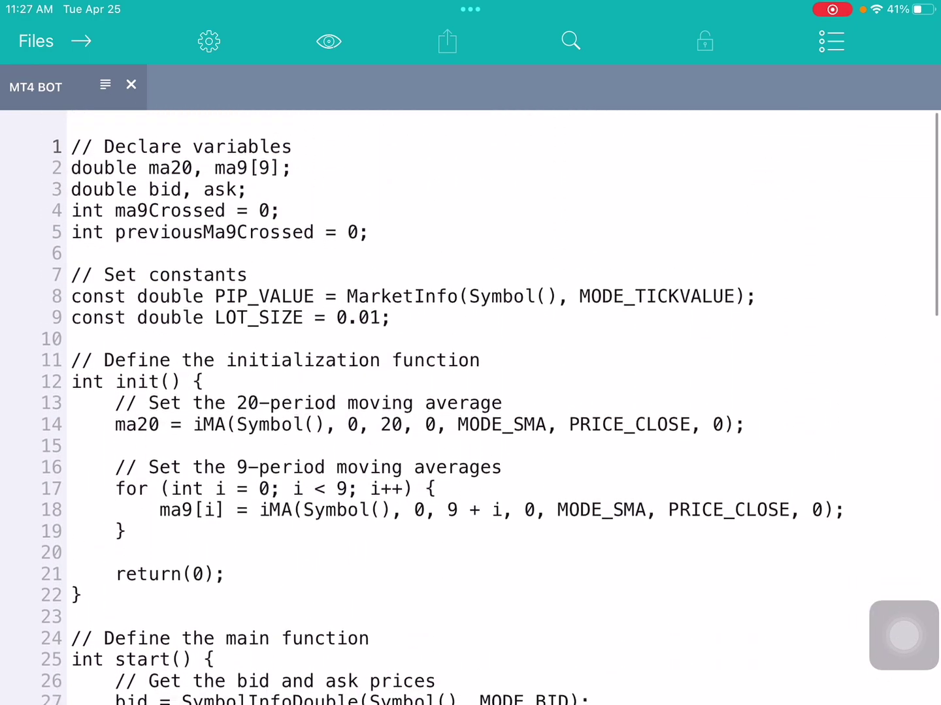
scroll(470, 404, down, 1)
scroll(471, 404, down, 3)
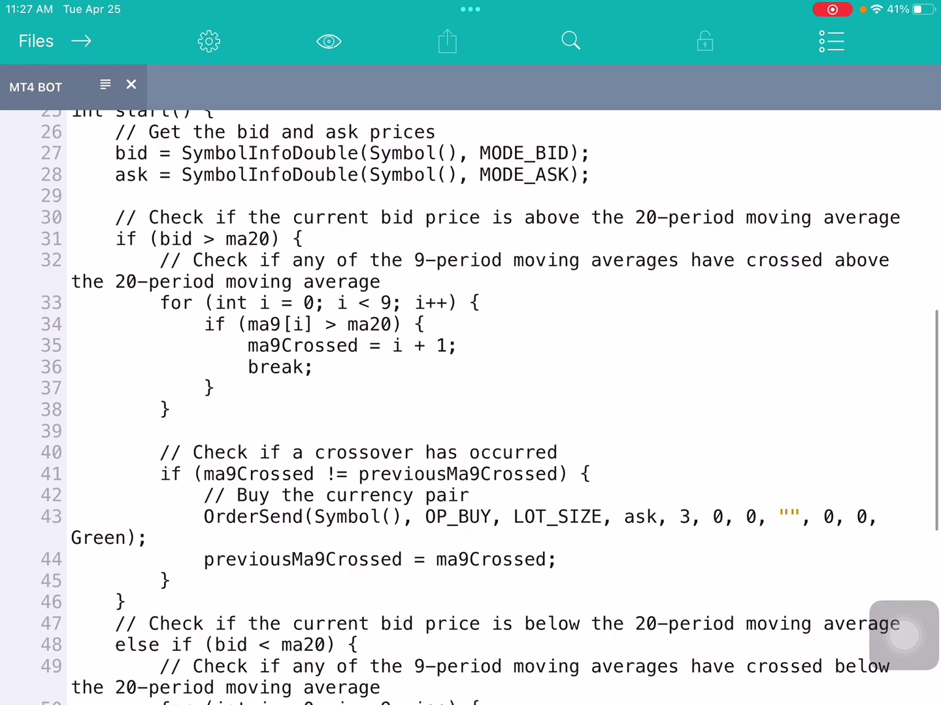
scroll(470, 403, down, 5)
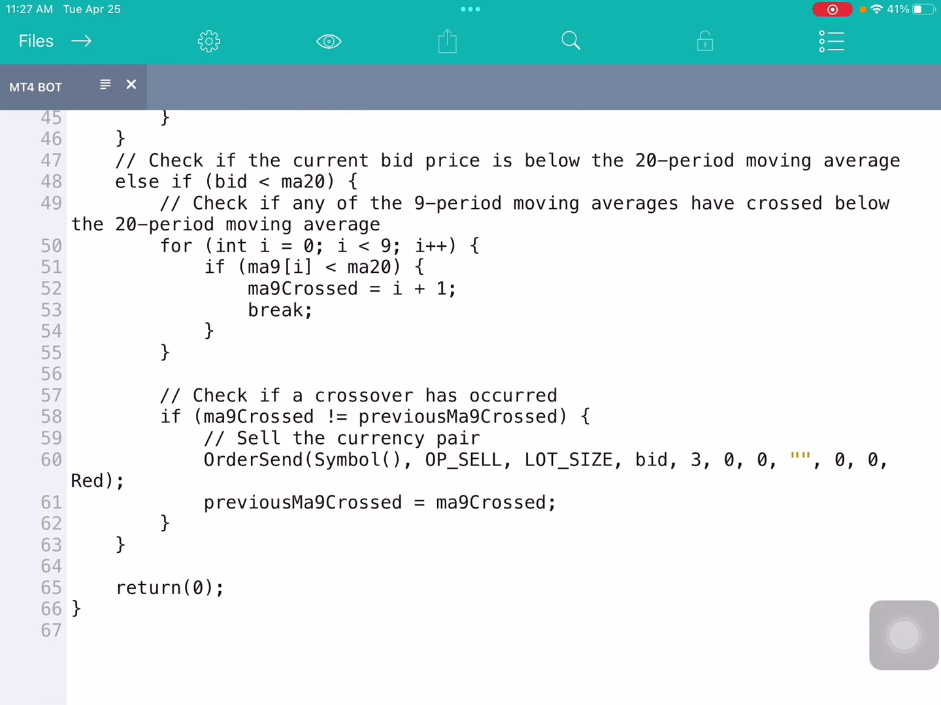
scroll(470, 404, up, 3)
scroll(471, 405, up, 3)
scroll(471, 404, up, 2)
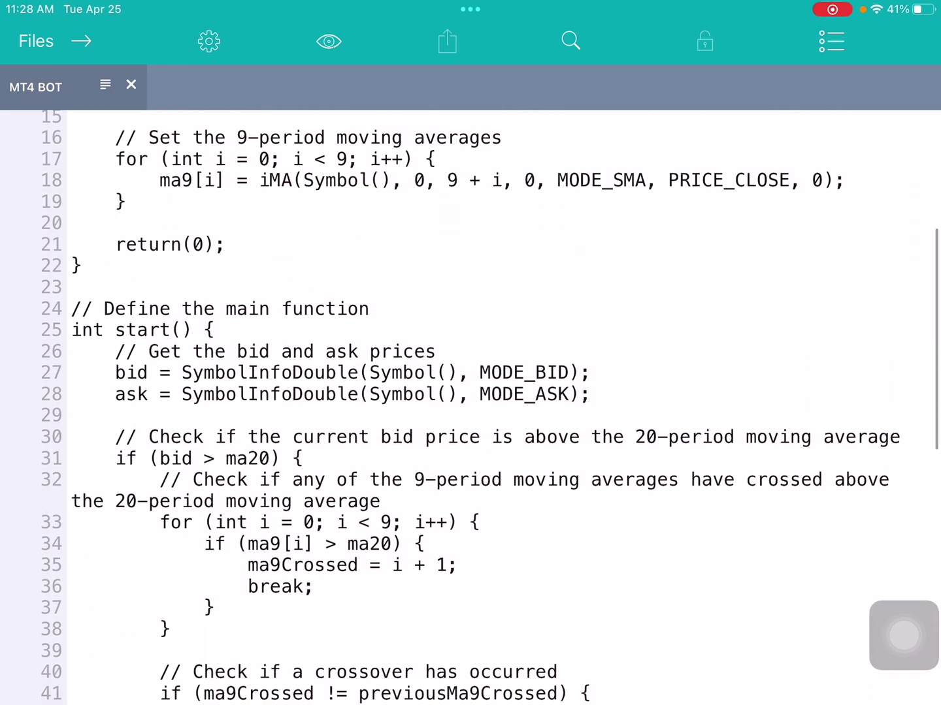
scroll(470, 404, up, 3)
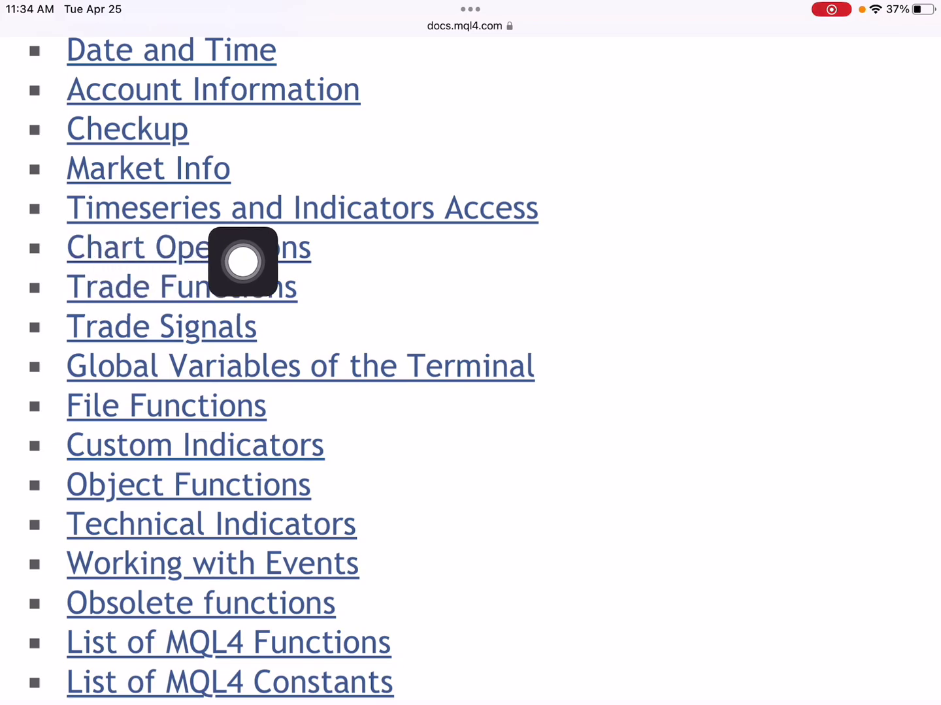
View the Timeseries and Indicators Access page's TimeAsSeries versus ArrayNotSeries output example zoomed in
click(302, 208)
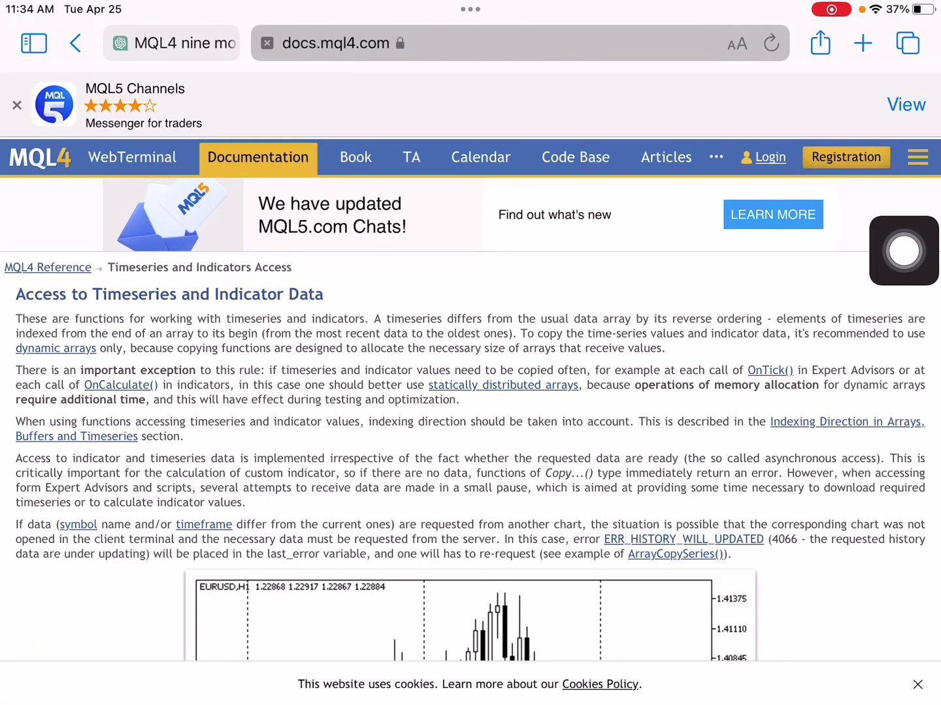
scroll(470, 368, down, 2)
scroll(904, 250, down, 2)
scroll(470, 368, down, 10)
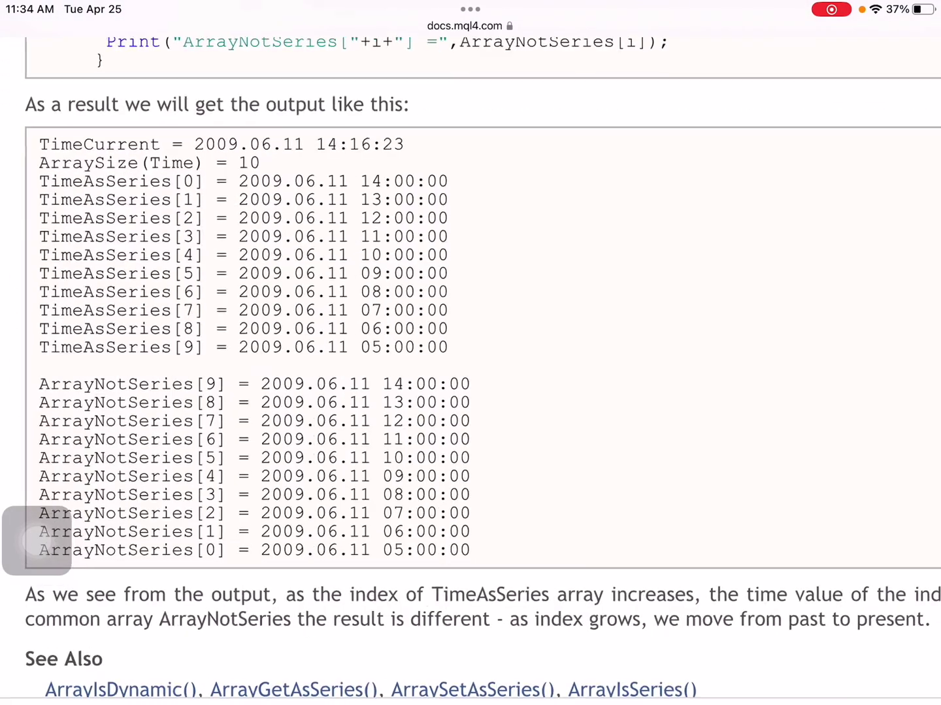
double_click(36, 540)
scroll(470, 353, down, 3)
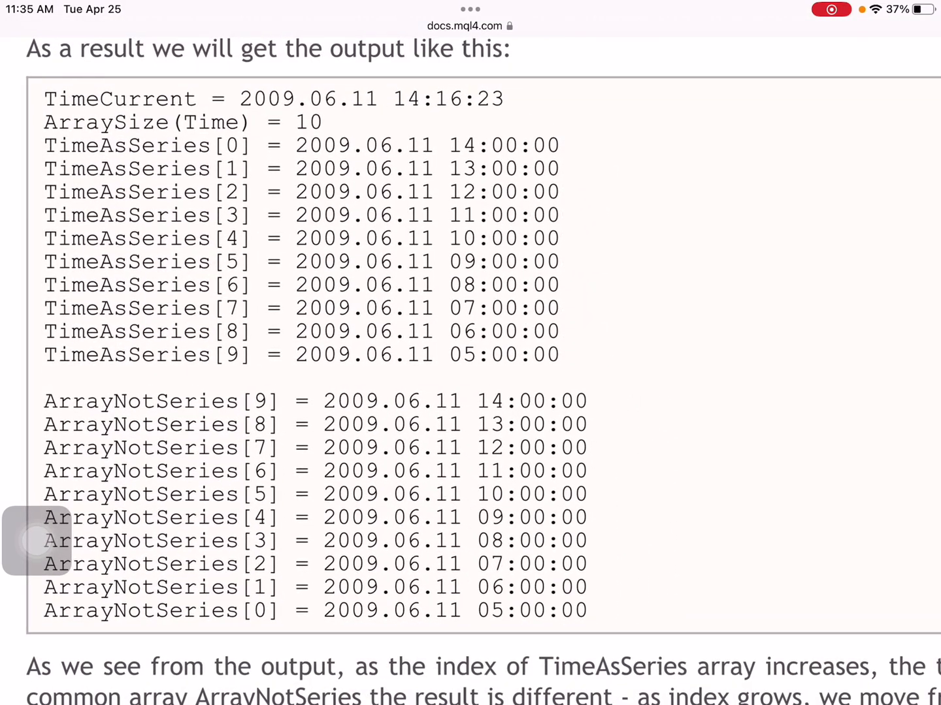
scroll(471, 352, down, 1)
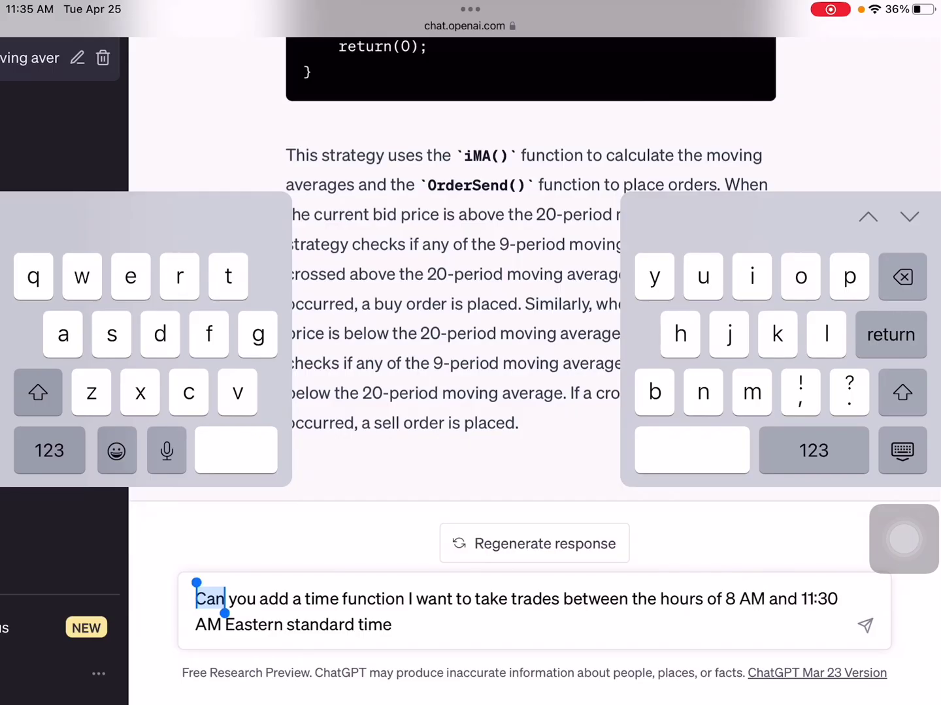
Send the follow-up asking ChatGPT to limit trades to 8 AM–11:30 AM Eastern Standard Time
mouse_move(221, 599)
mouse_down()
mouse_move(840, 599)
mouse_move(499, 599)
mouse_move(391, 625)
mouse_up()
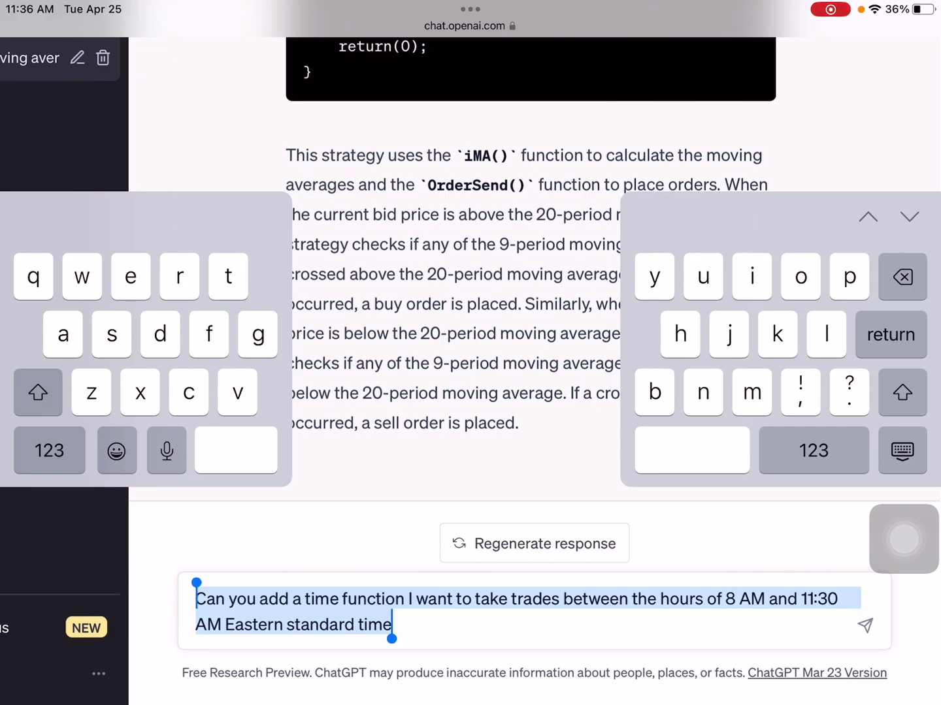
key(Return)
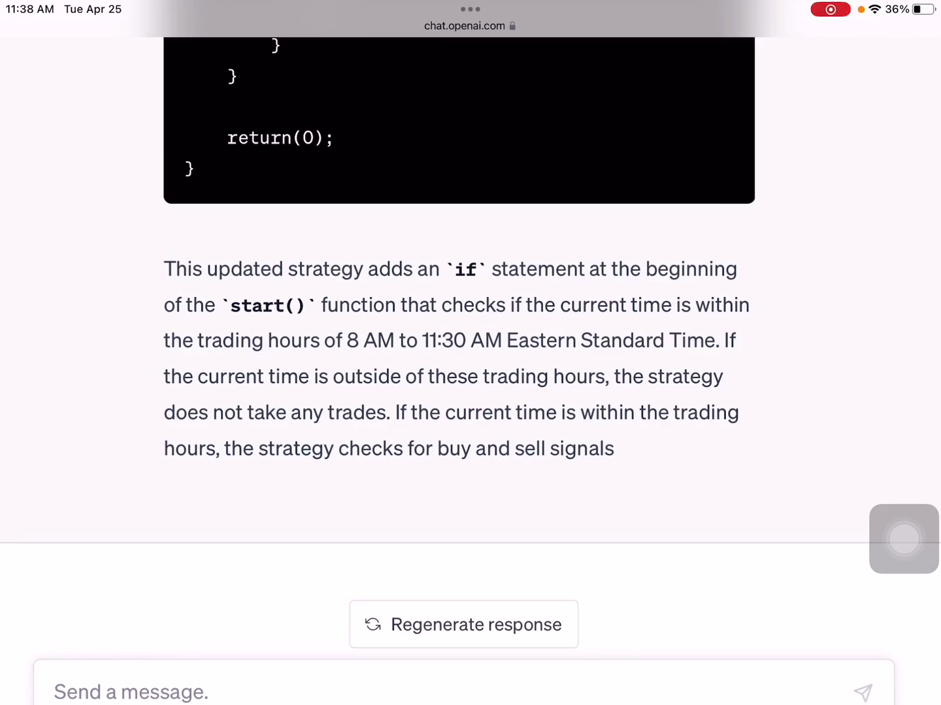
scroll(500, 382, up, 5)
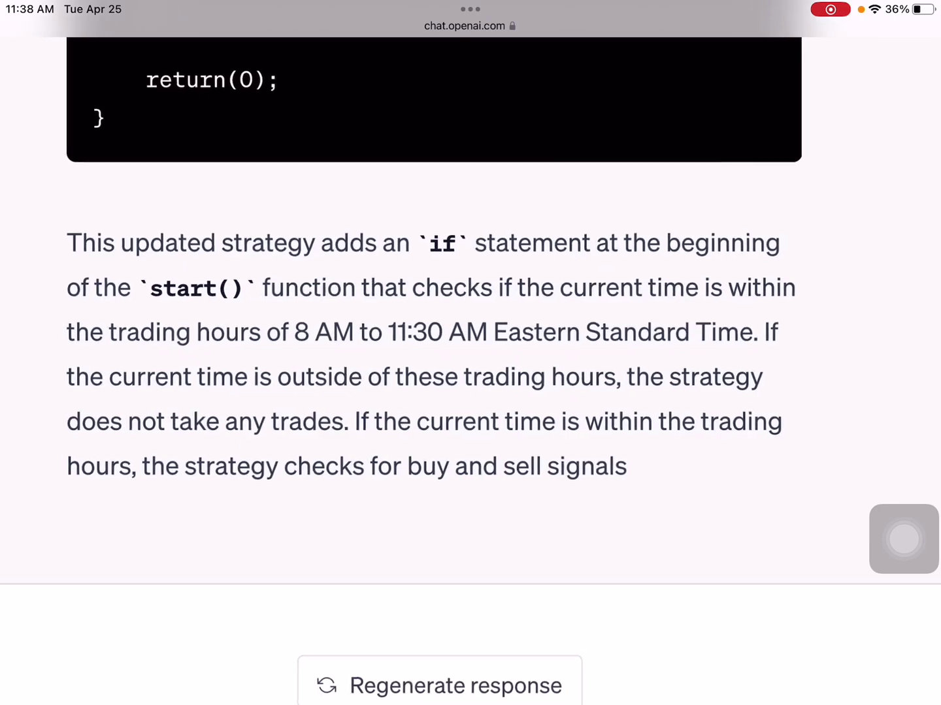
scroll(470, 353, up, 2)
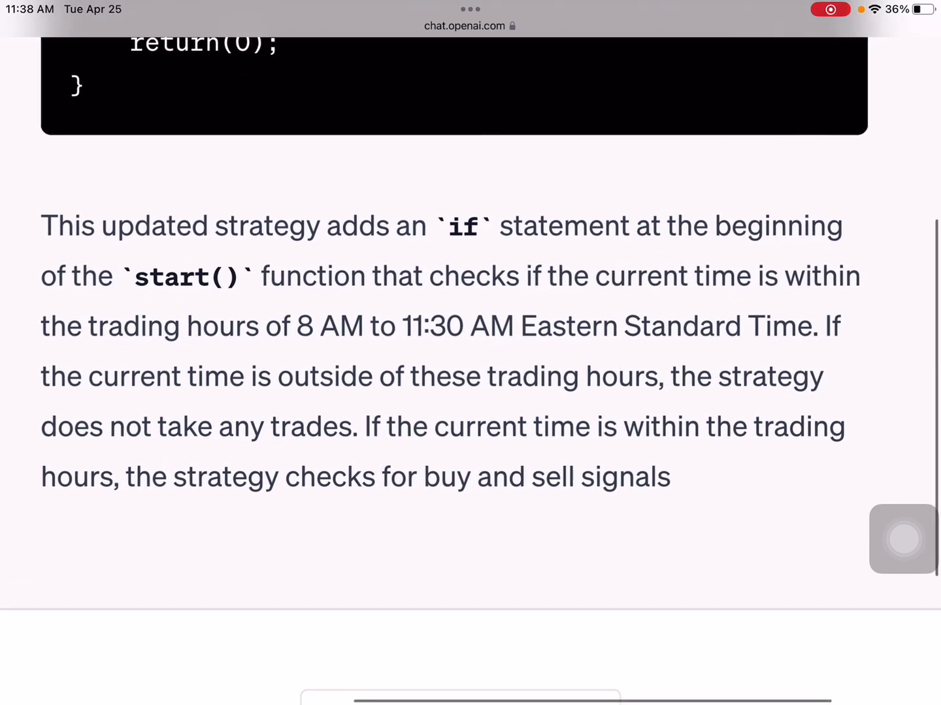